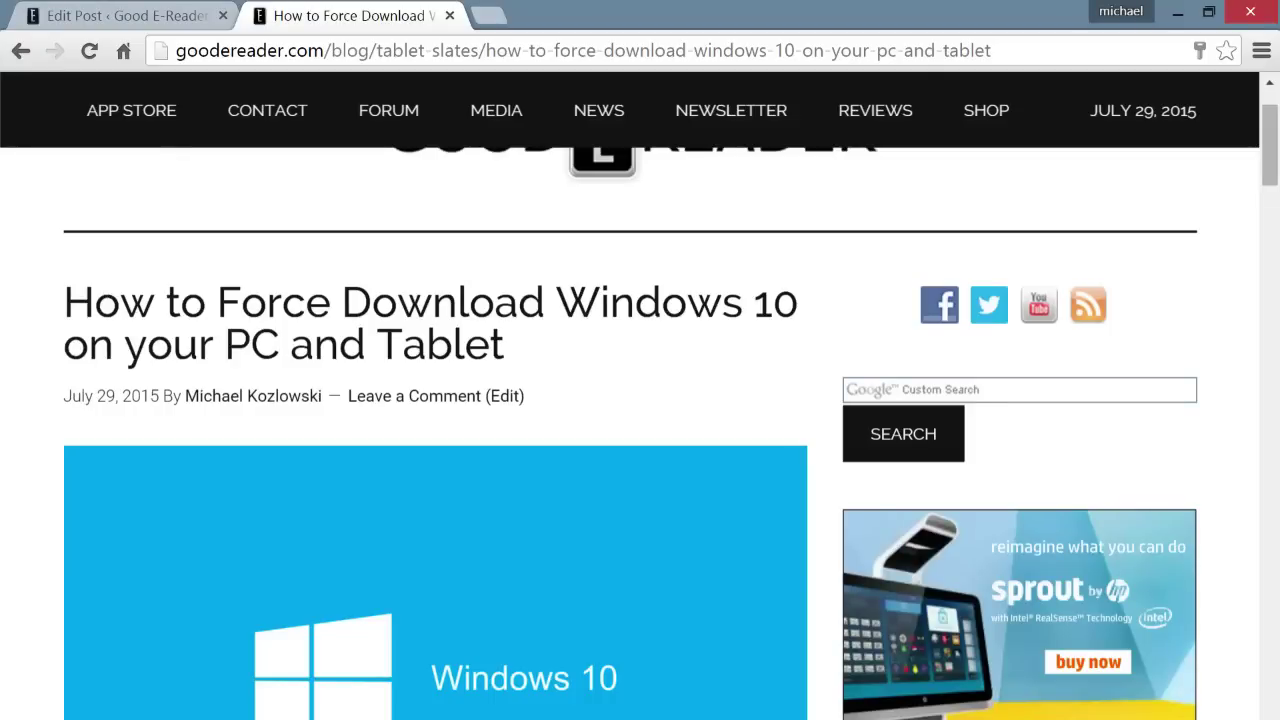
Scroll the Good e-Reader force-download article to its Windows 10 header image
scroll(505, 514, up, 1)
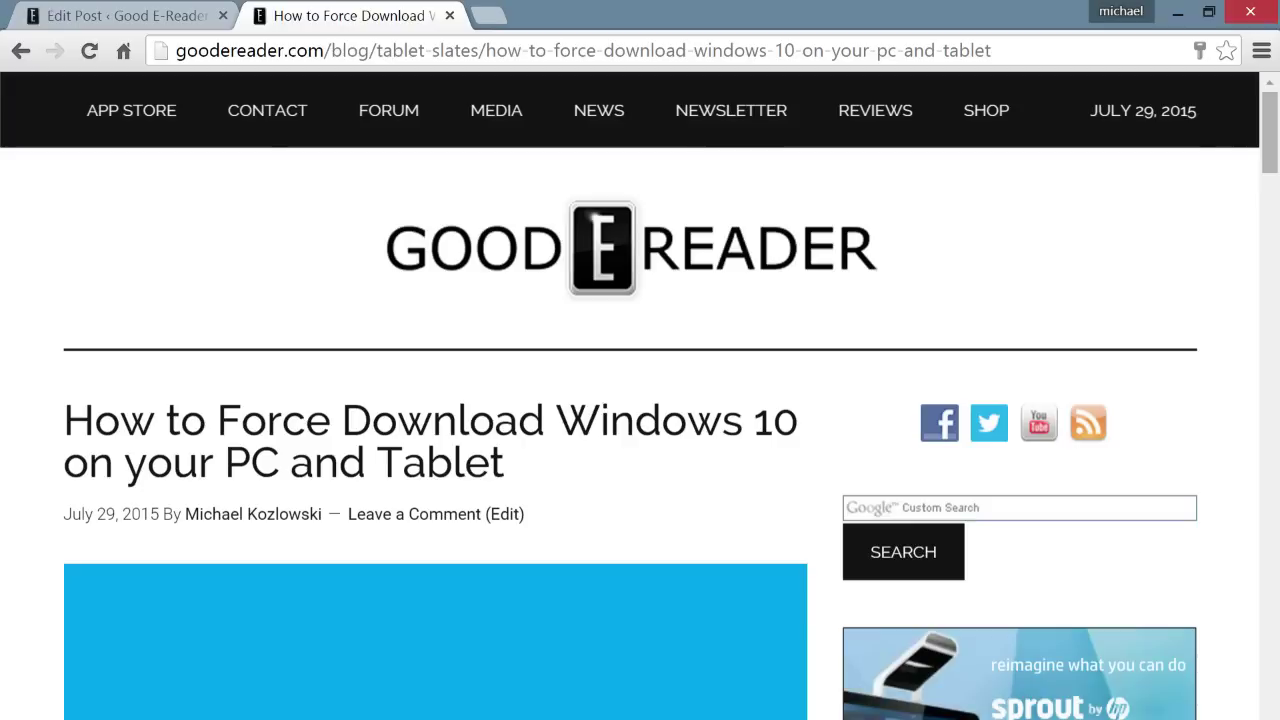
scroll(640, 430, down, 2)
scroll(640, 430, down, 1)
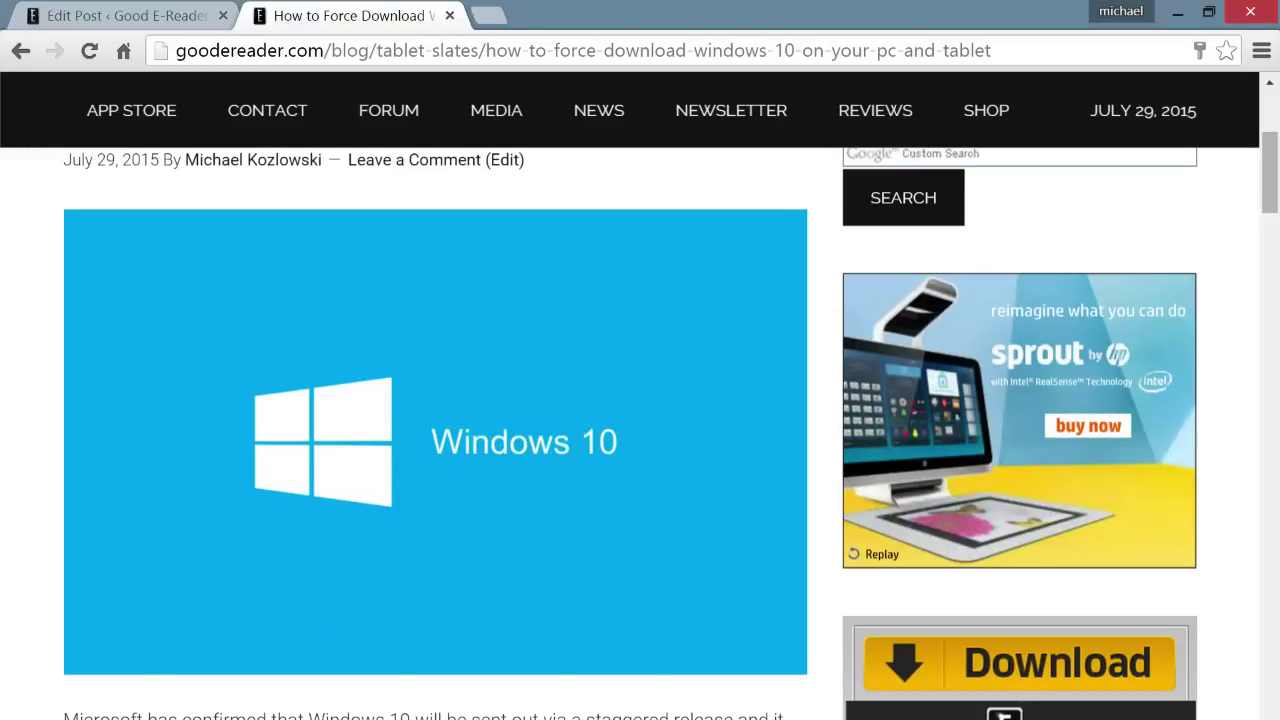
scroll(640, 430, down, 2)
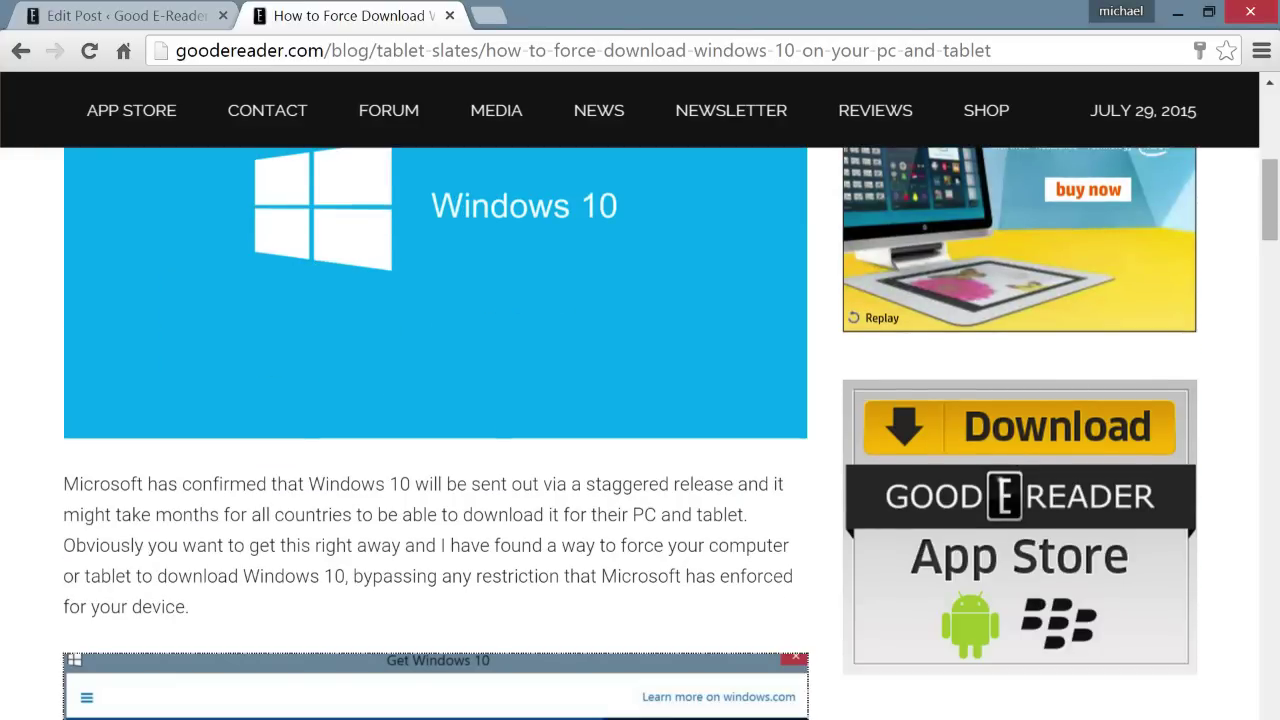
scroll(640, 430, up, 1)
scroll(640, 430, up, 1)
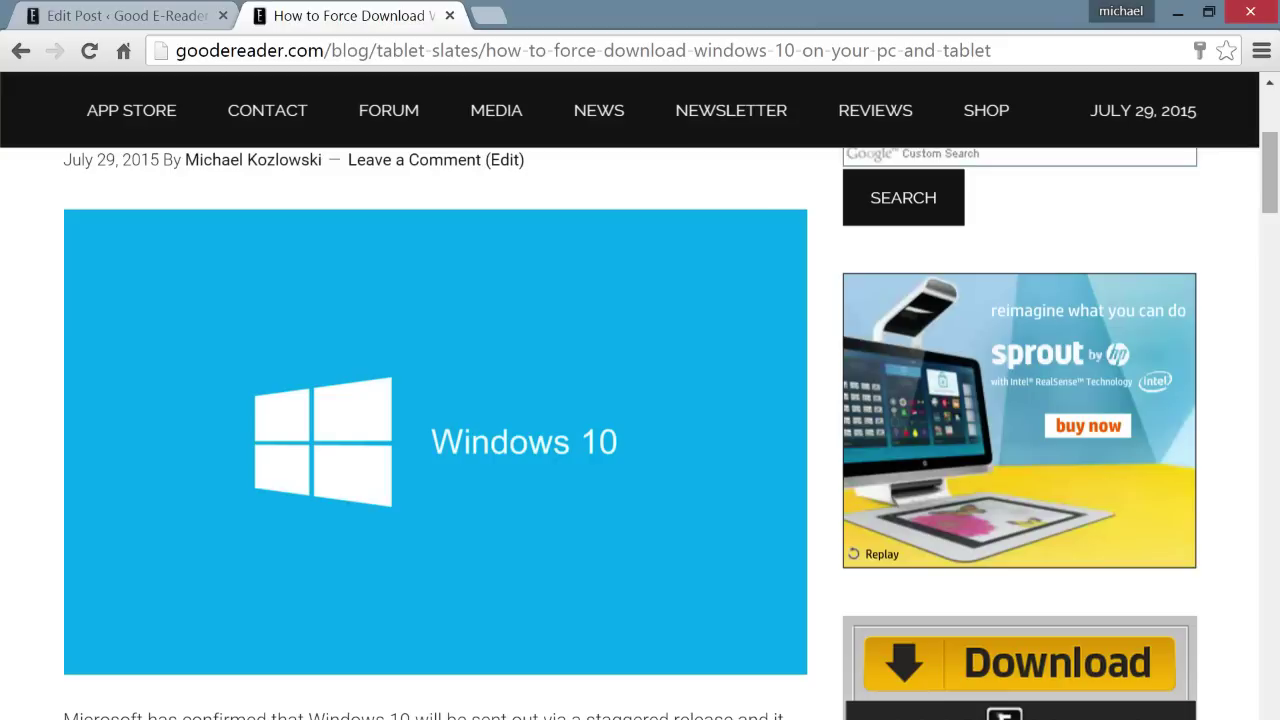
Scroll past the Get Windows 10 screenshot to the Windows Update settings screenshot
scroll(640, 430, down, 1)
scroll(640, 430, down, 2)
scroll(640, 430, down, 3)
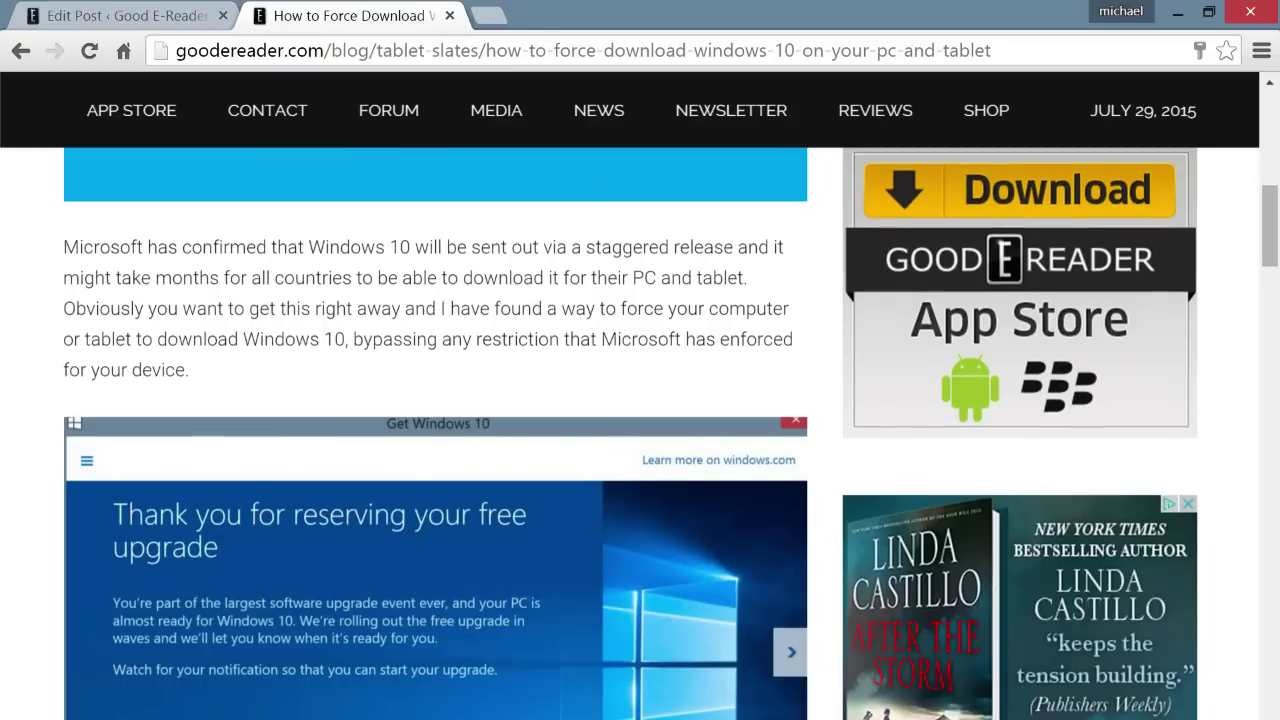
scroll(640, 430, down, 2)
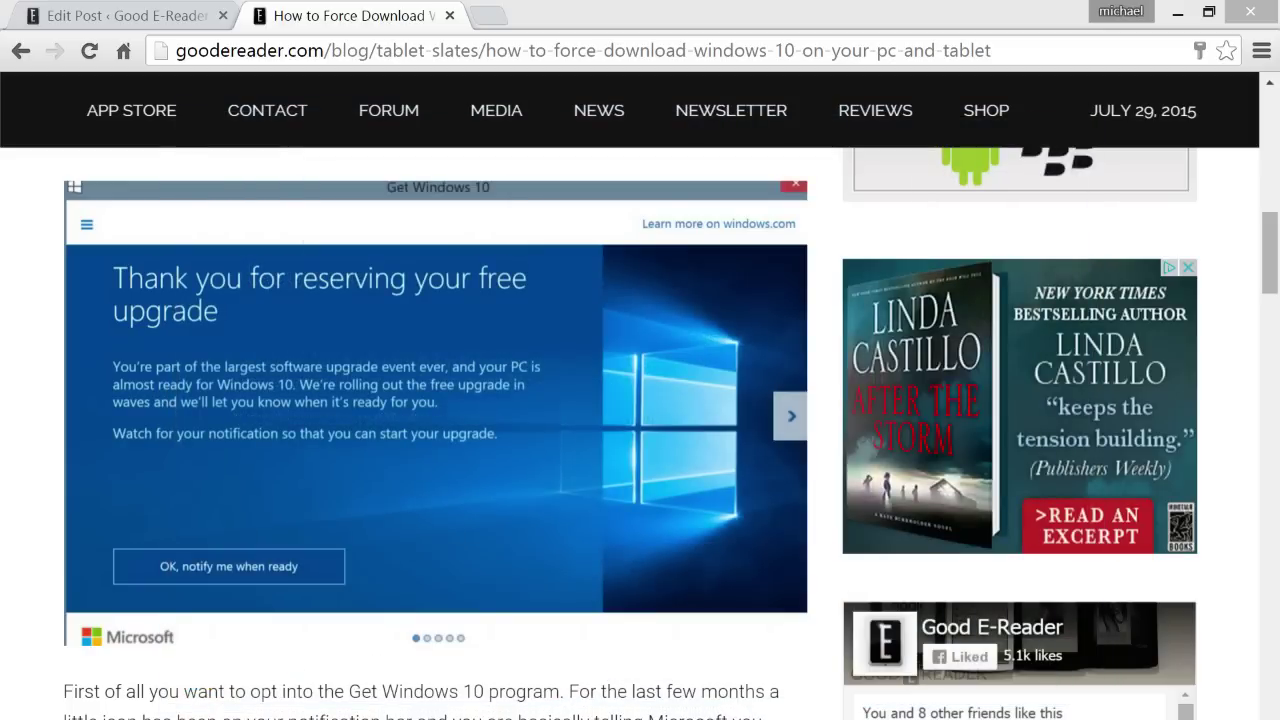
scroll(640, 430, down, 2)
scroll(640, 430, down, 3)
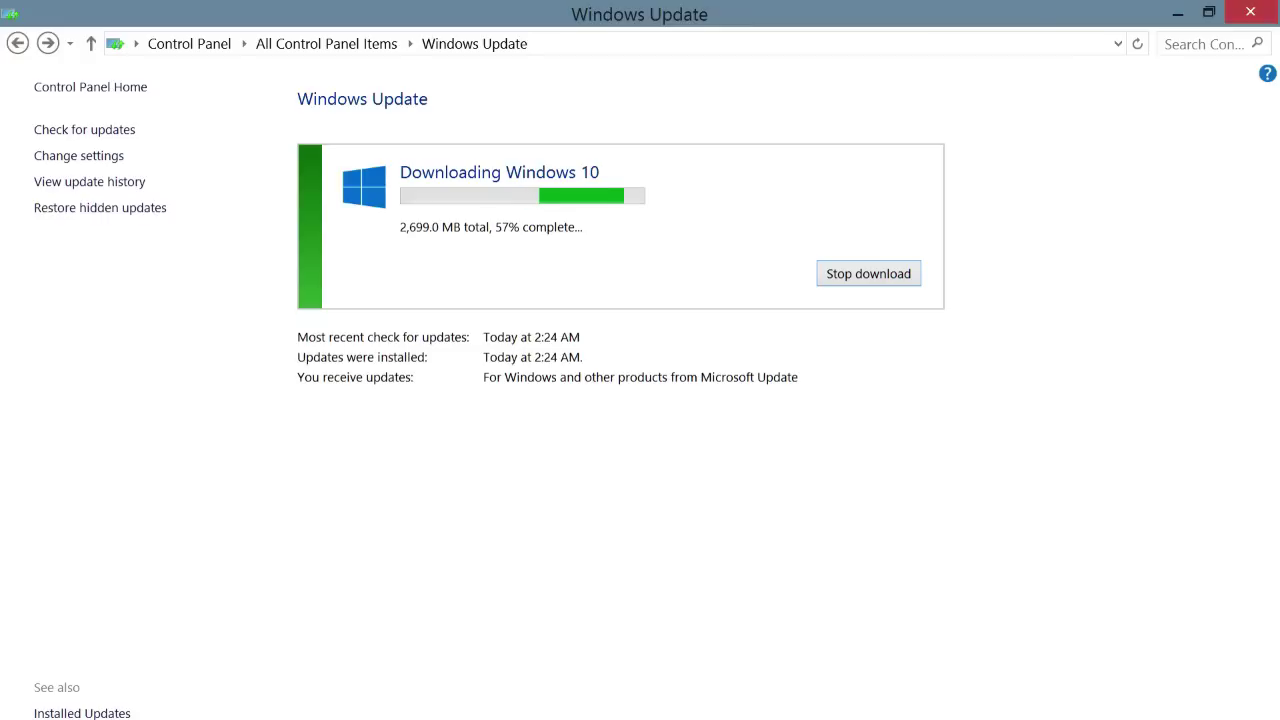
click(80, 157)
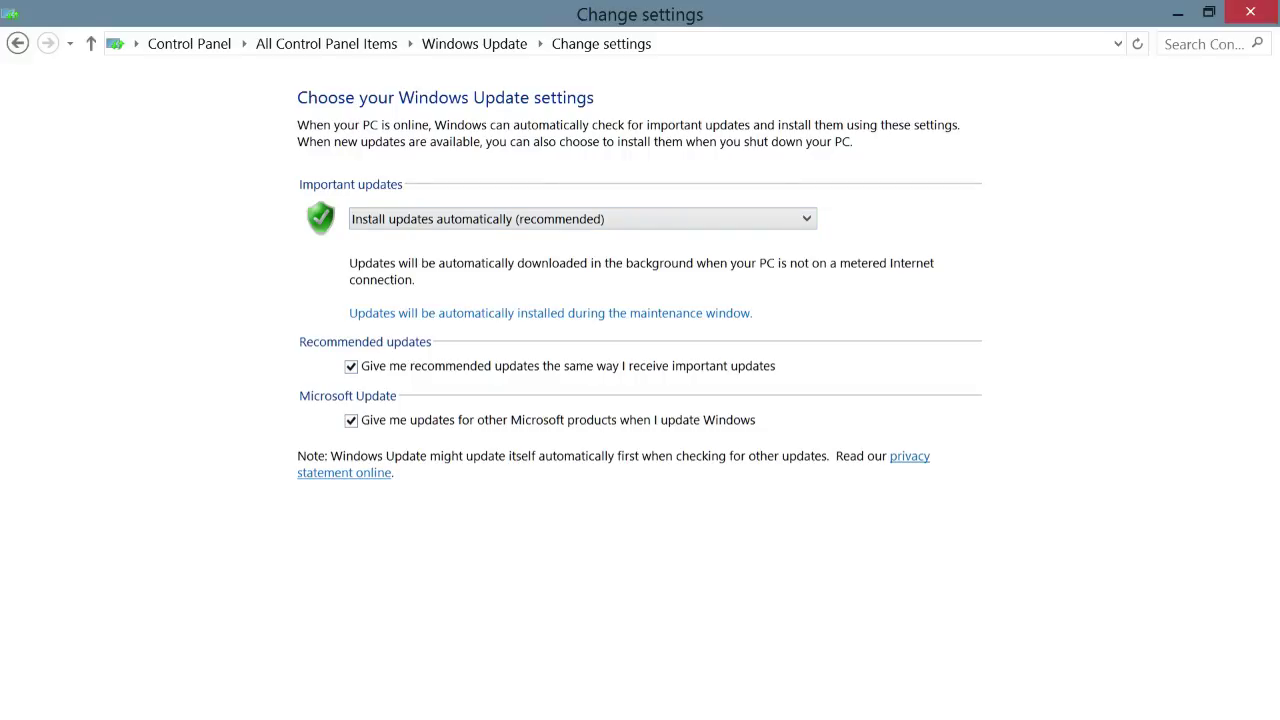
key(alt+Left)
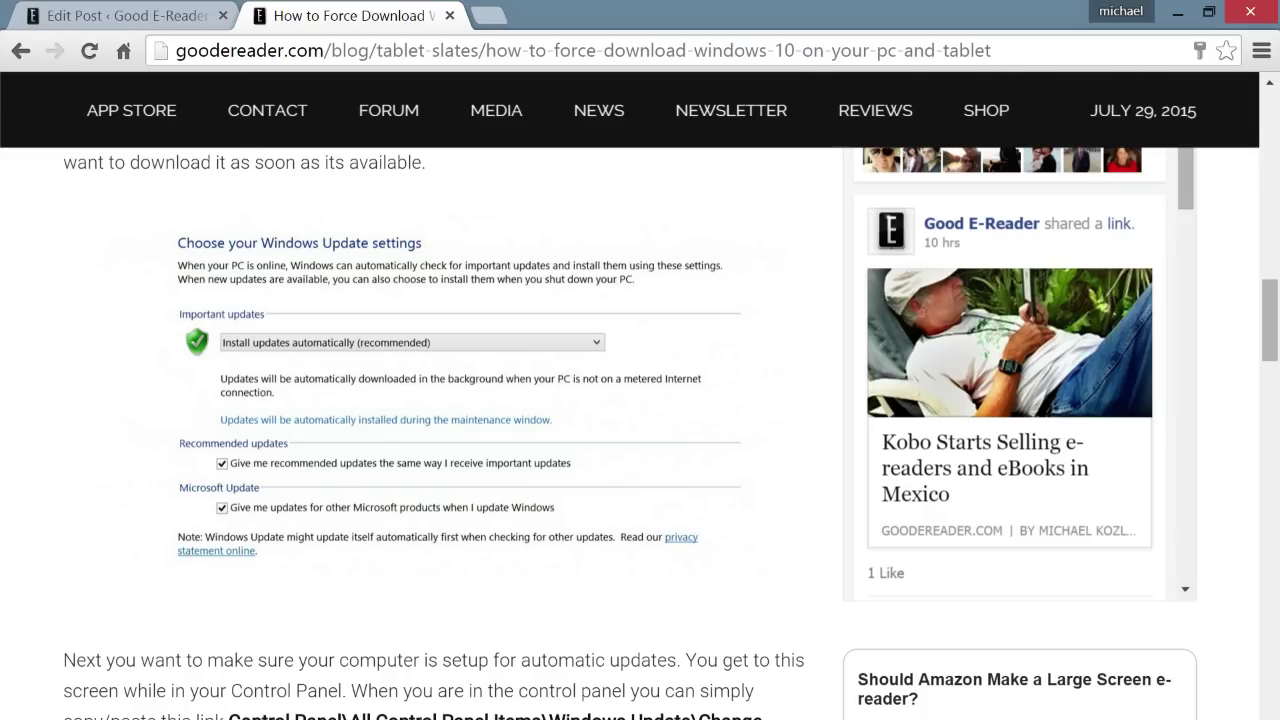
Scroll to the paragraph on deleting C:\Windows\SoftwareDistribution\Download contents
scroll(640, 430, down, 4)
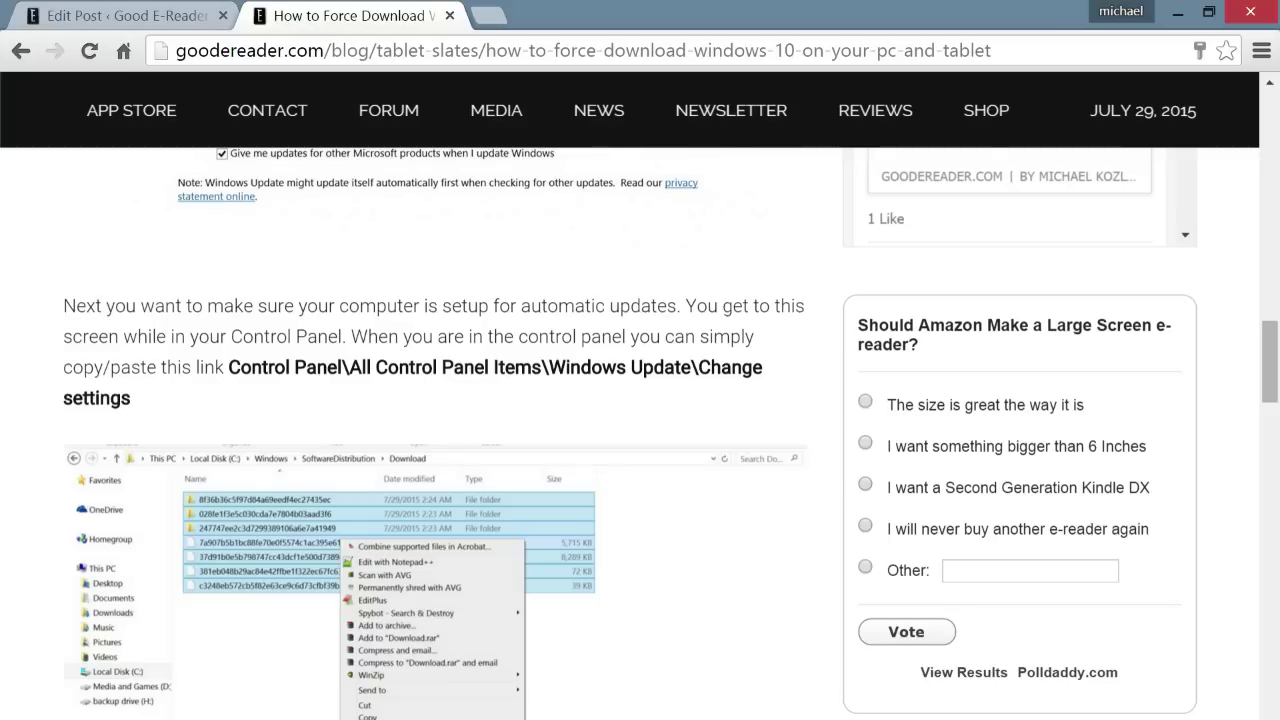
scroll(73, 620, down, 3)
scroll(73, 620, down, 1)
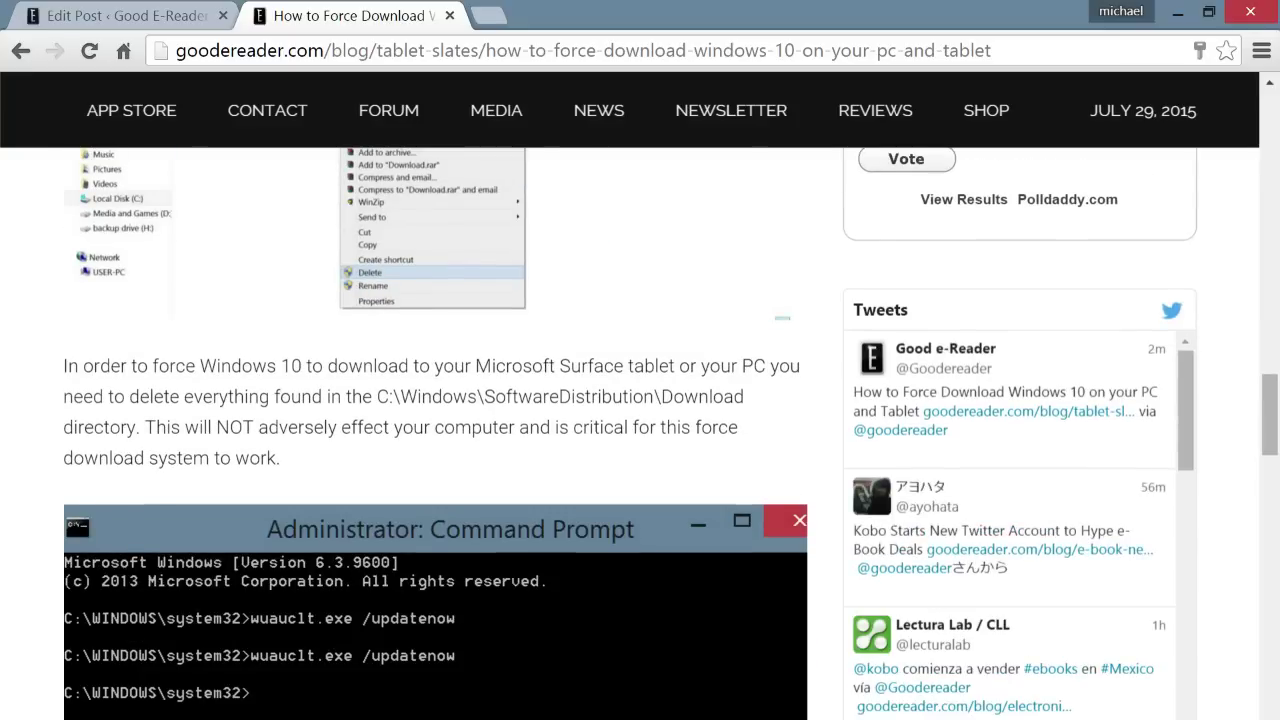
scroll(73, 620, up, 1)
scroll(73, 620, up, 1)
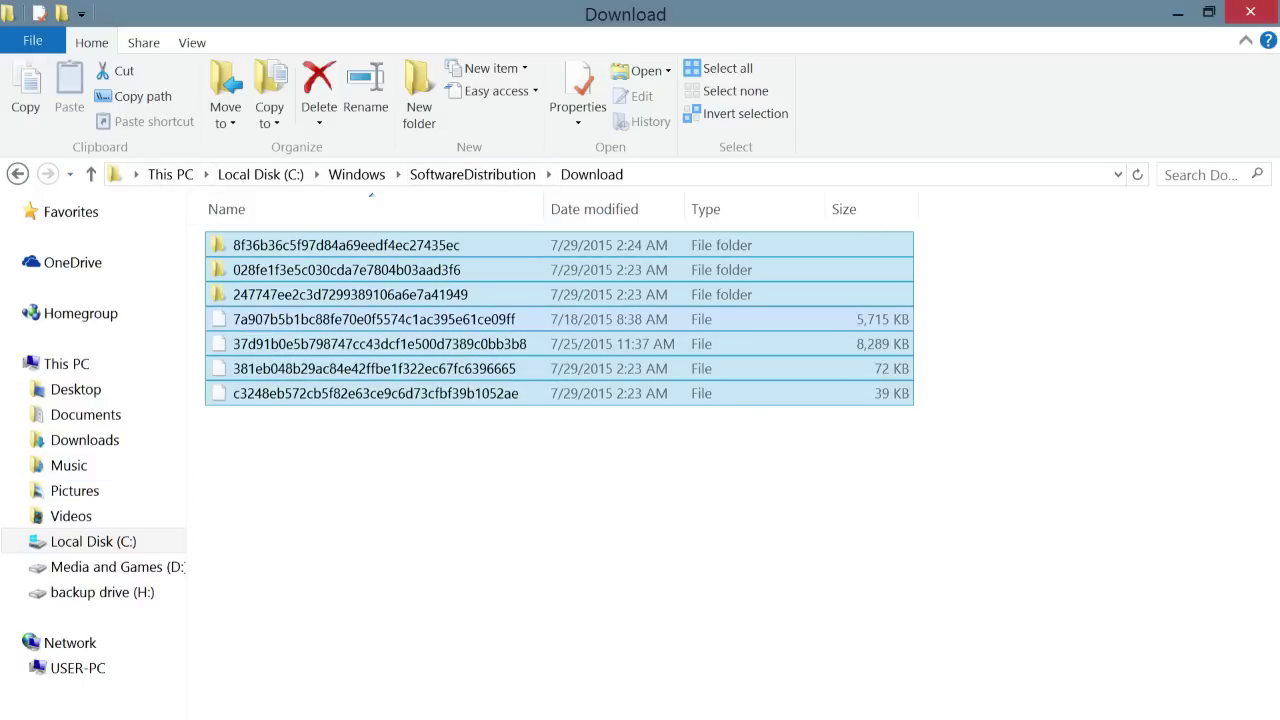
Select the full C:\Windows\SoftwareDistribution\Download path text in Explorer's address bar
key(alt+d)
key(End)
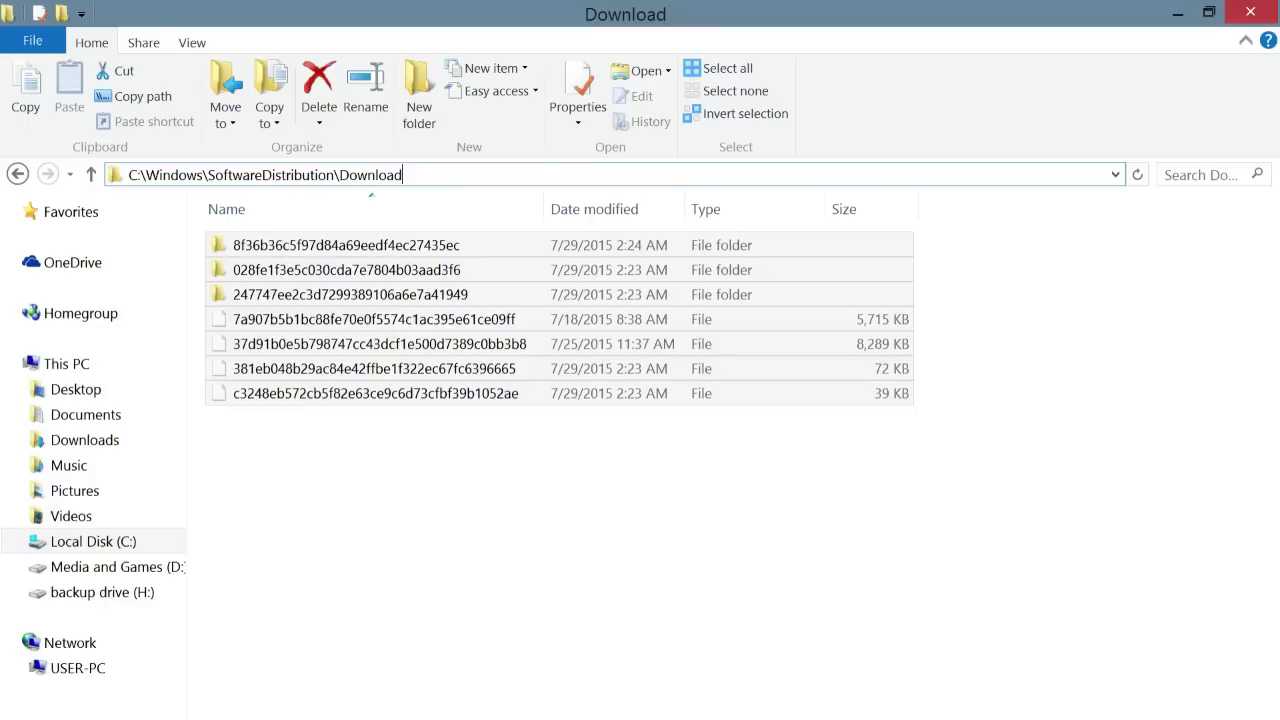
key(shift+Home)
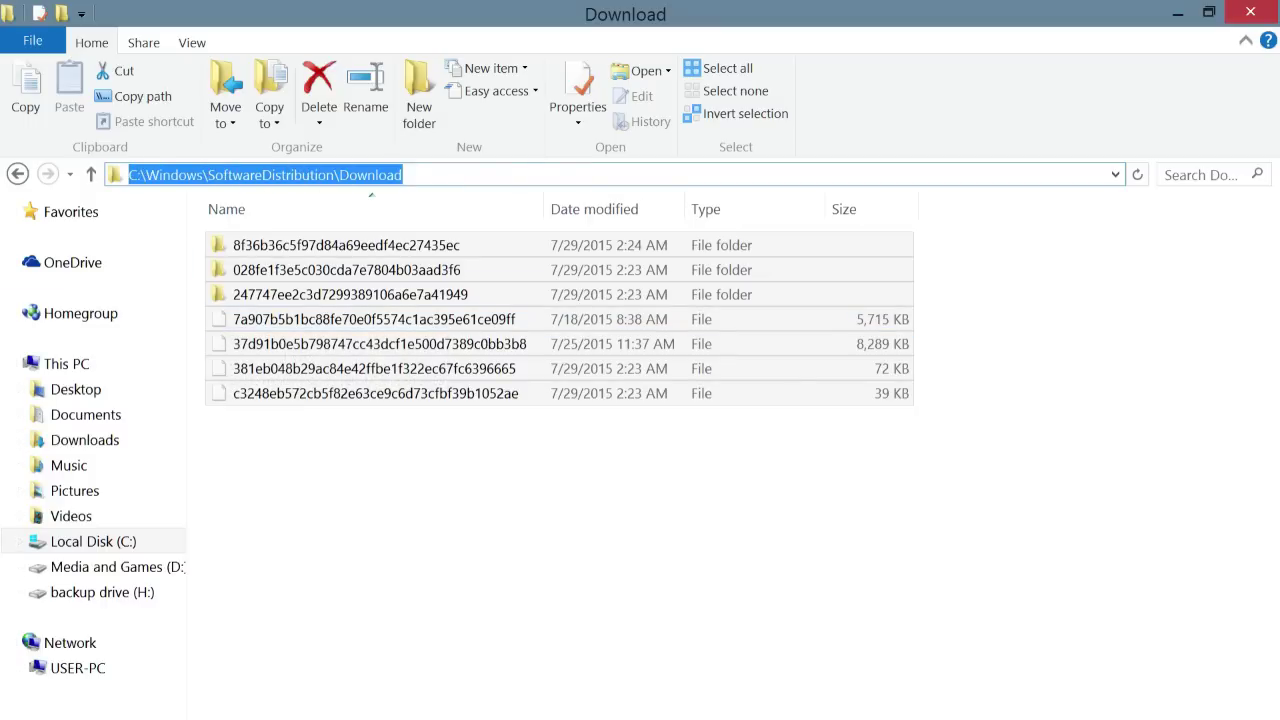
key(End)
key(shift+Home)
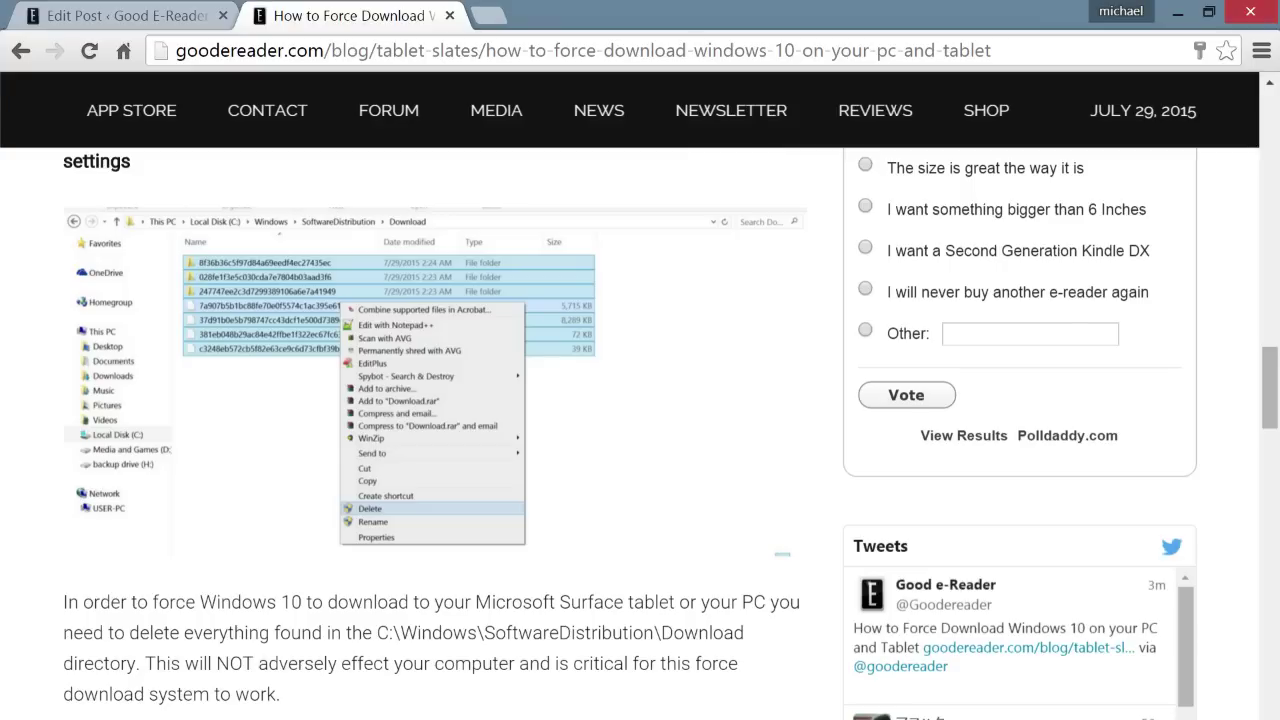
Highlight the Download path in the article, then select all seven Download folder items
drag(377, 632, 744, 632)
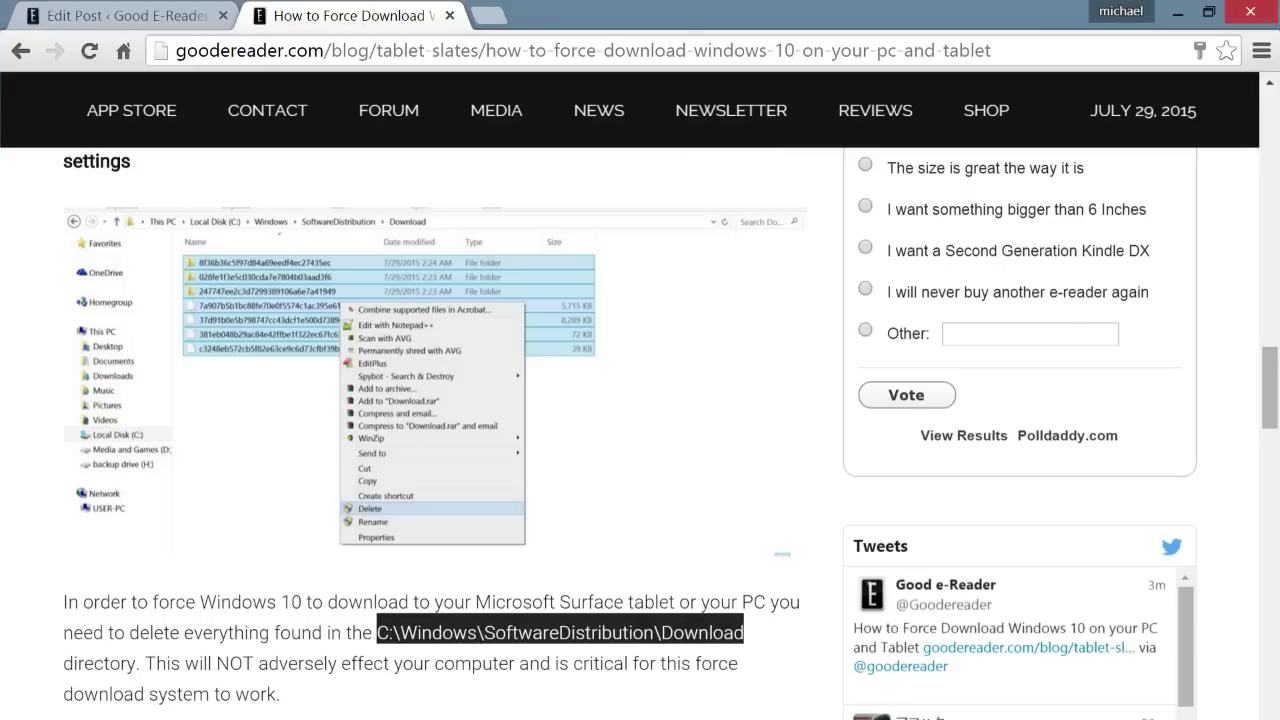
key(alt+Tab)
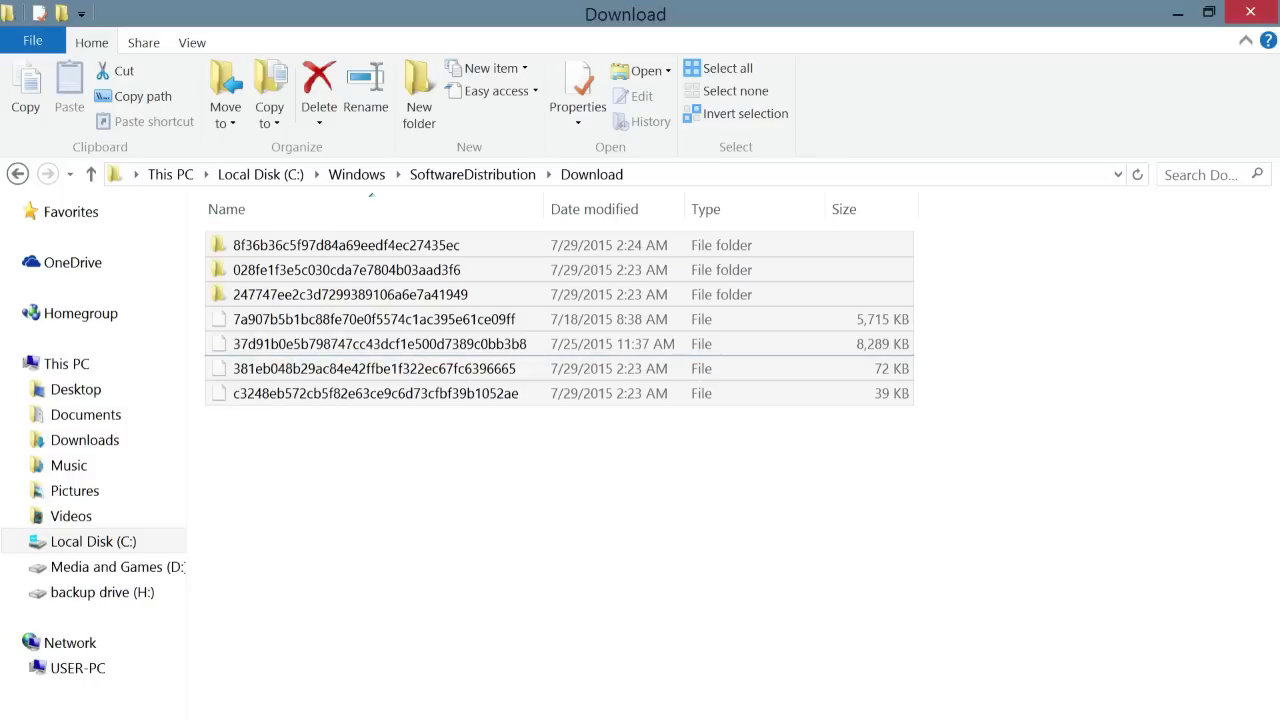
drag(454, 496, 292, 224)
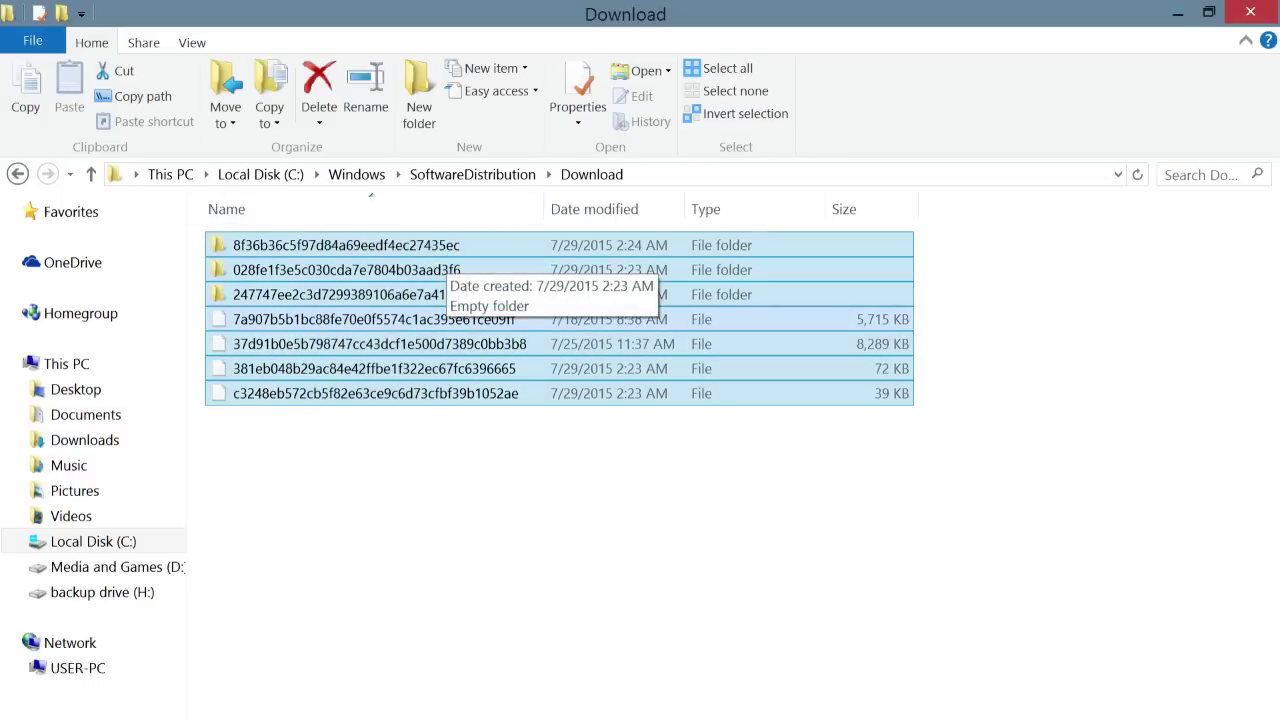
Delete the seven selected items from the SoftwareDistribution Download folder
right_click(288, 304)
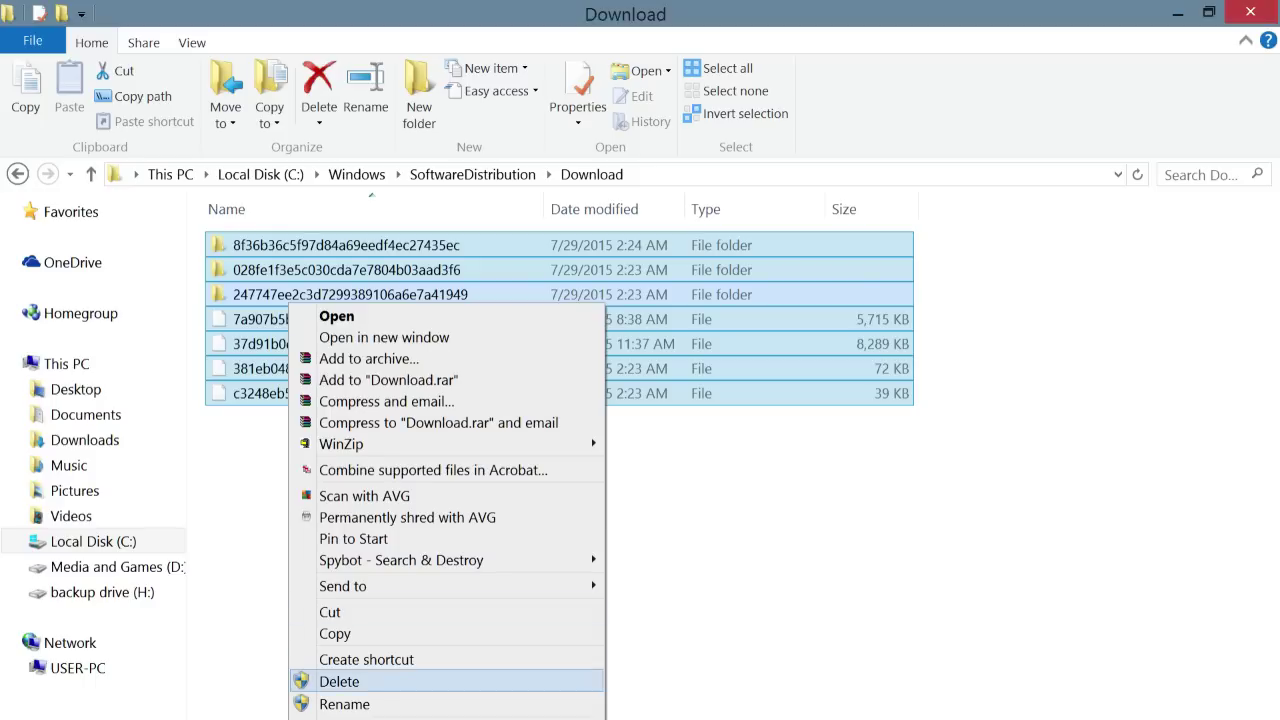
click(339, 681)
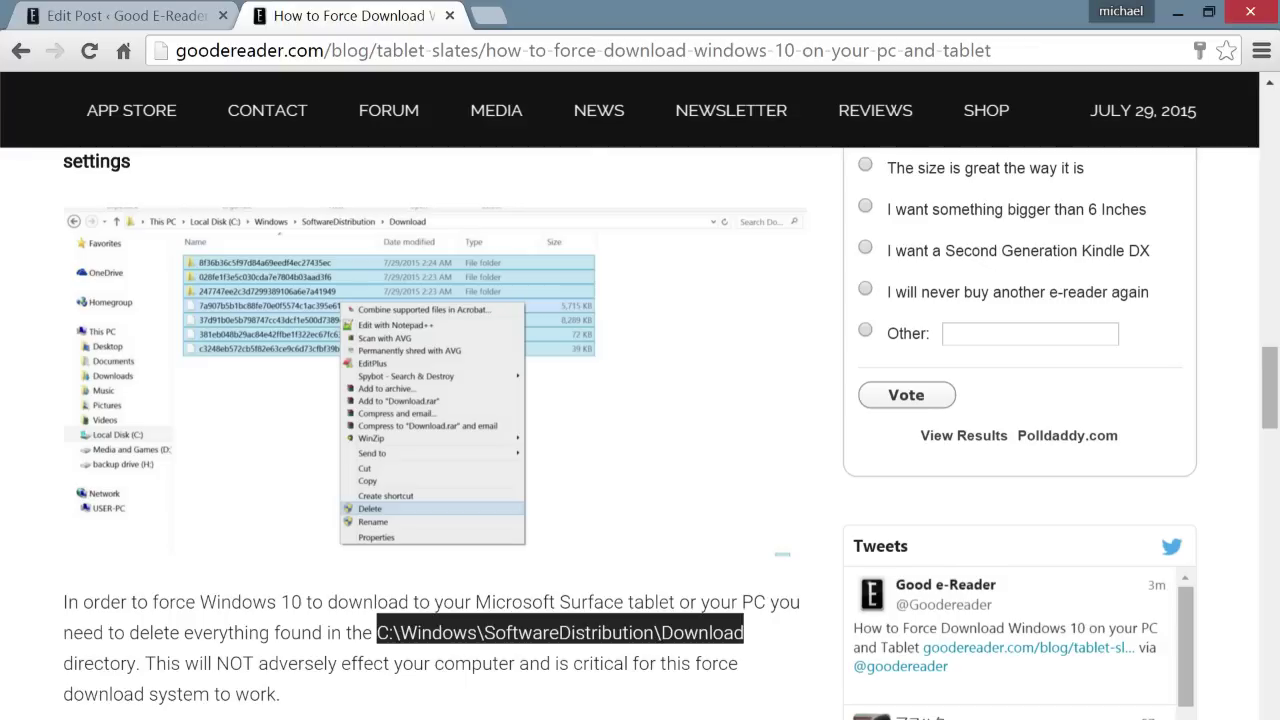
Scroll to the article's Command Prompt step and go to the Start screen
scroll(640, 430, down, 5)
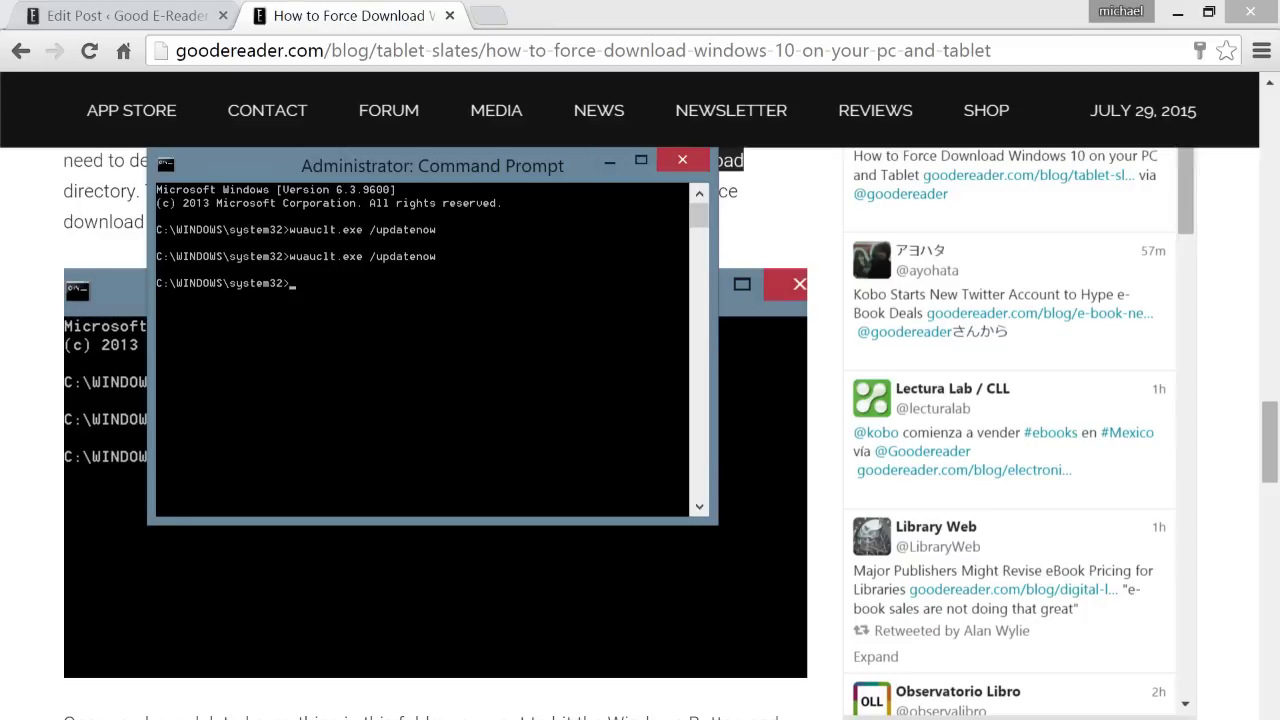
key(super)
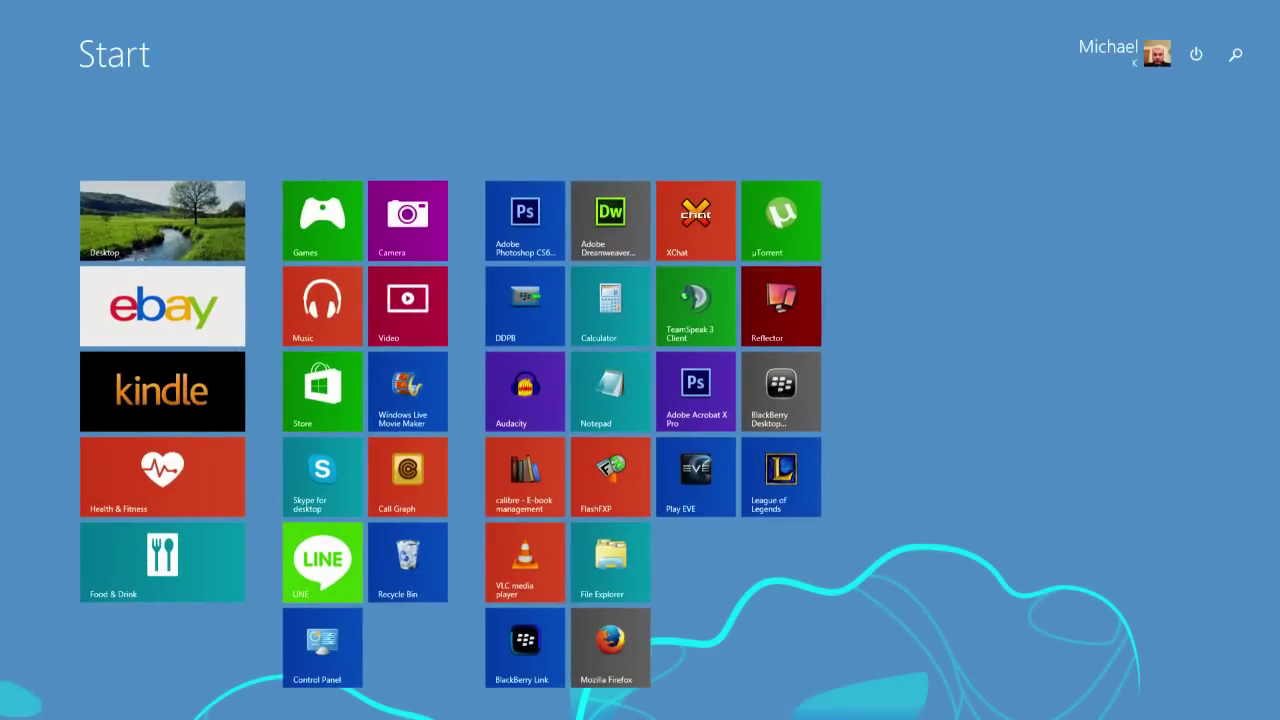
Search for 'command' and run Command Prompt as administrator
click(1236, 54)
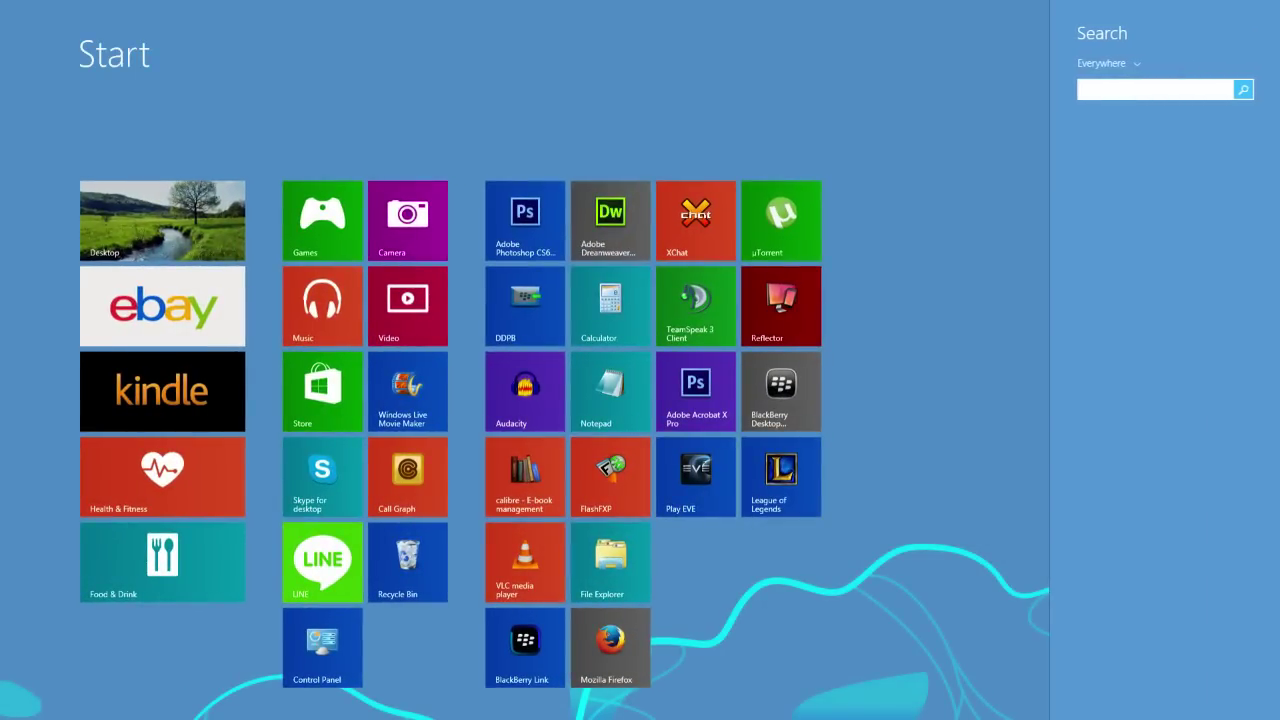
text(command)
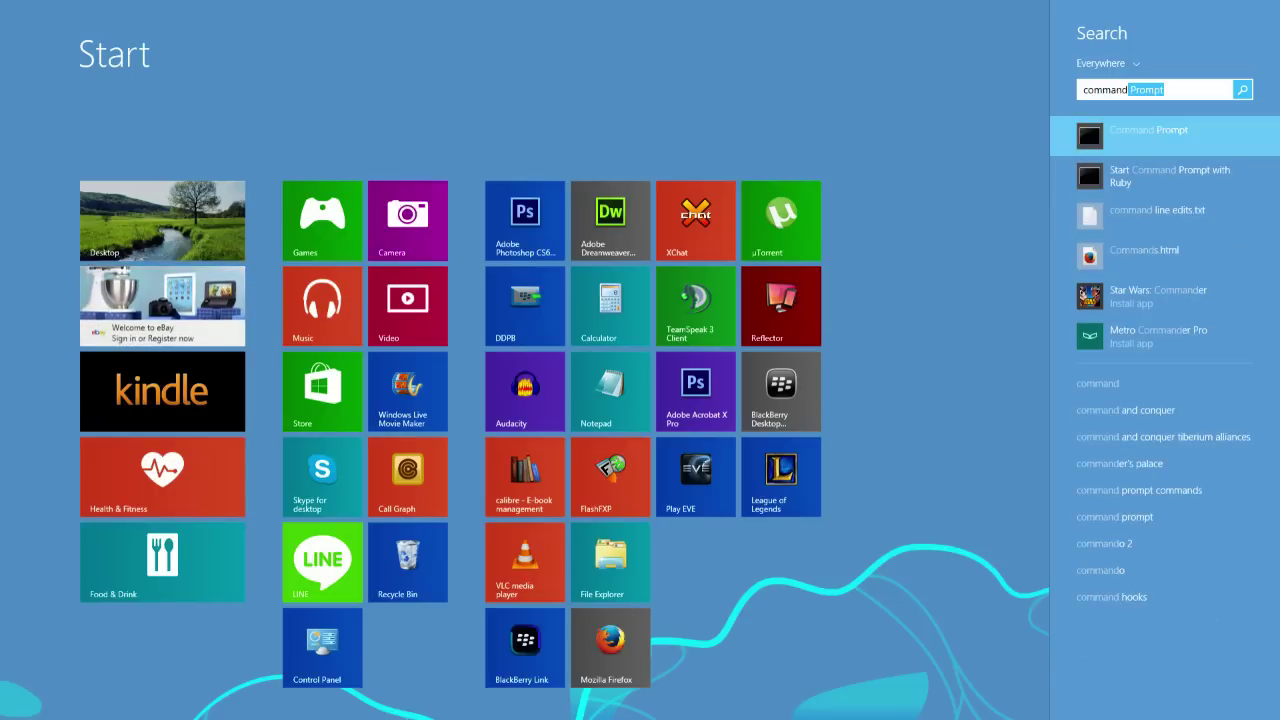
right_click(1089, 140)
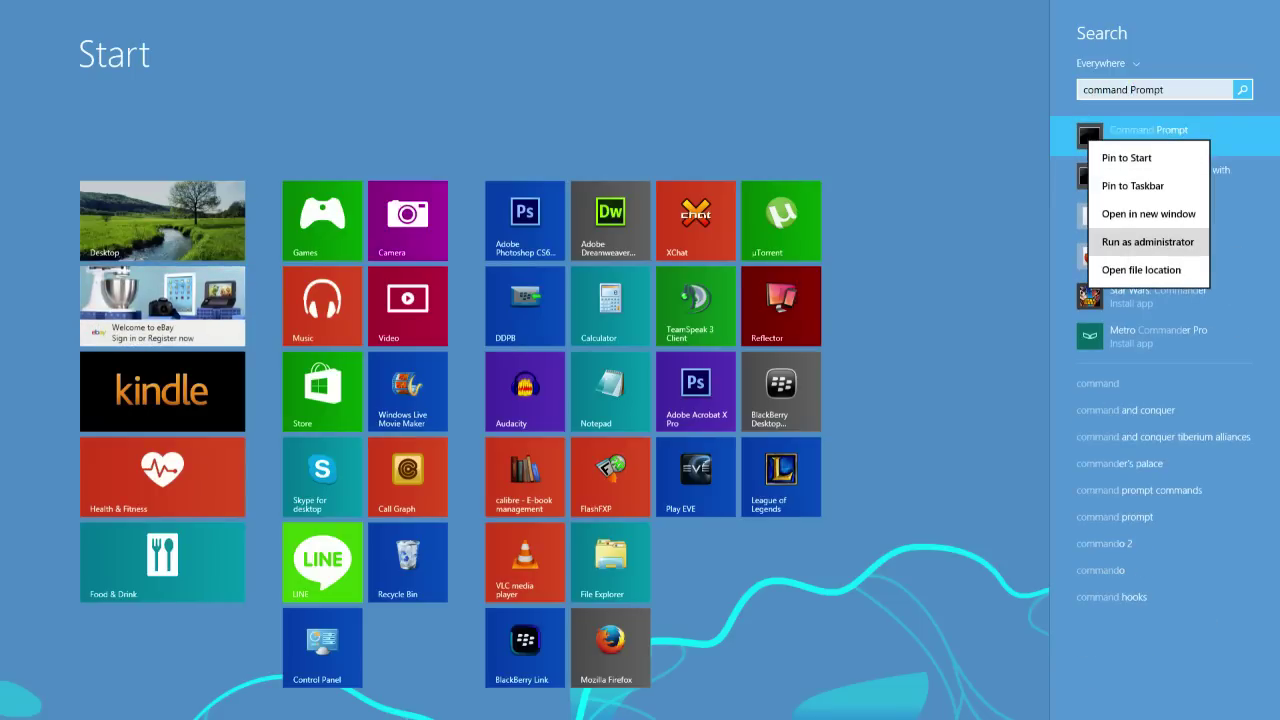
click(1147, 242)
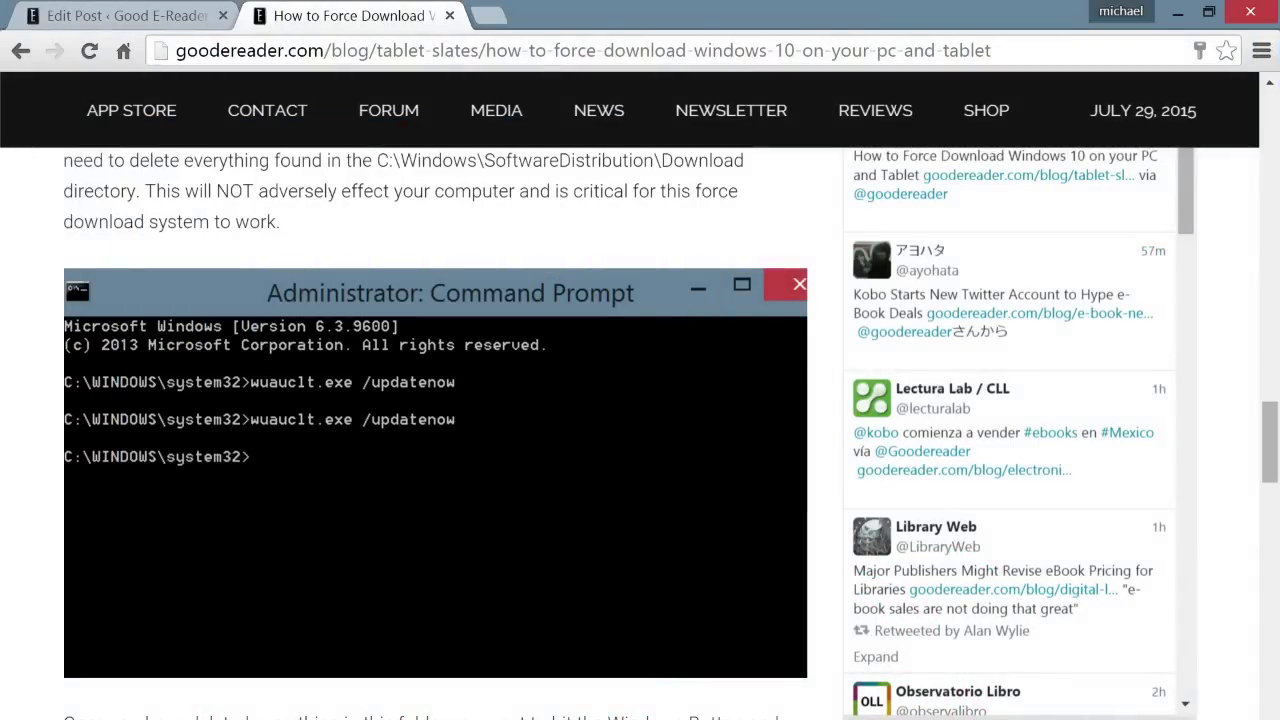
Copy the wuauclt.exe /updatenow command from the article
scroll(640, 400, down, 2)
drag(376, 549, 168, 549)
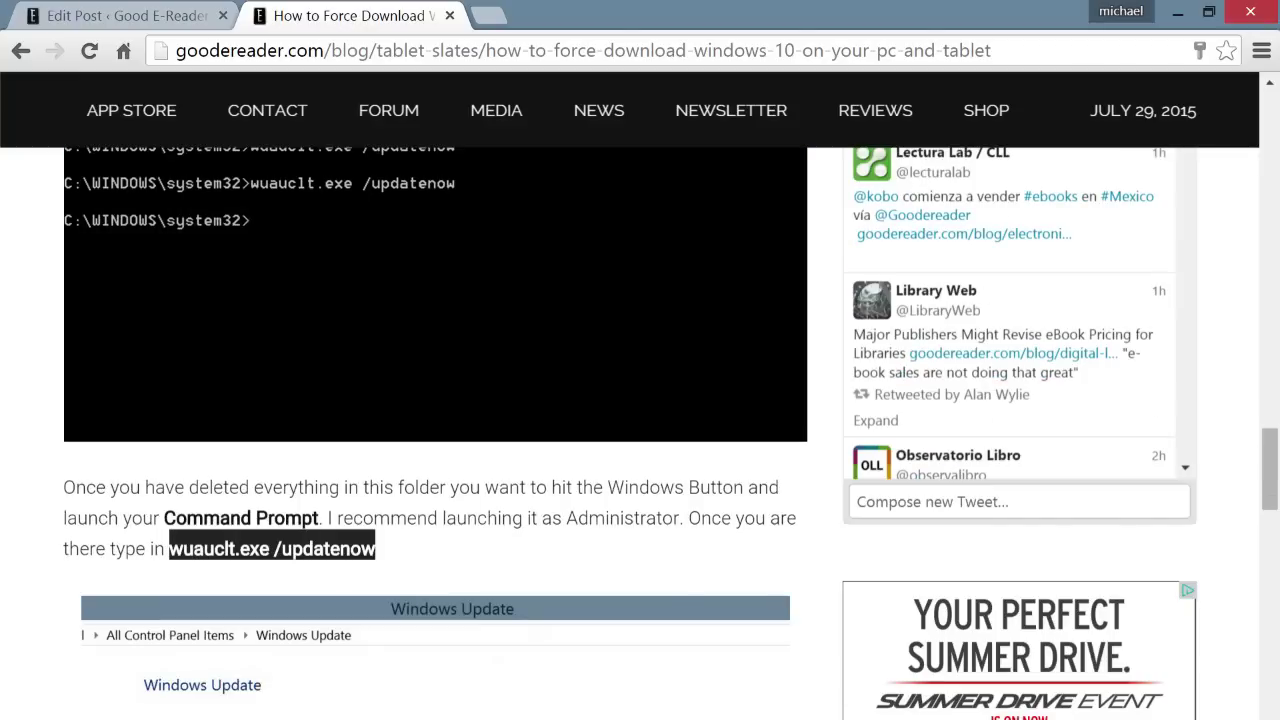
right_click(222, 548)
click(250, 566)
Paste wuauclt.exe /updatenow into the administrator Command Prompt to start the update
key(alt+Tab)
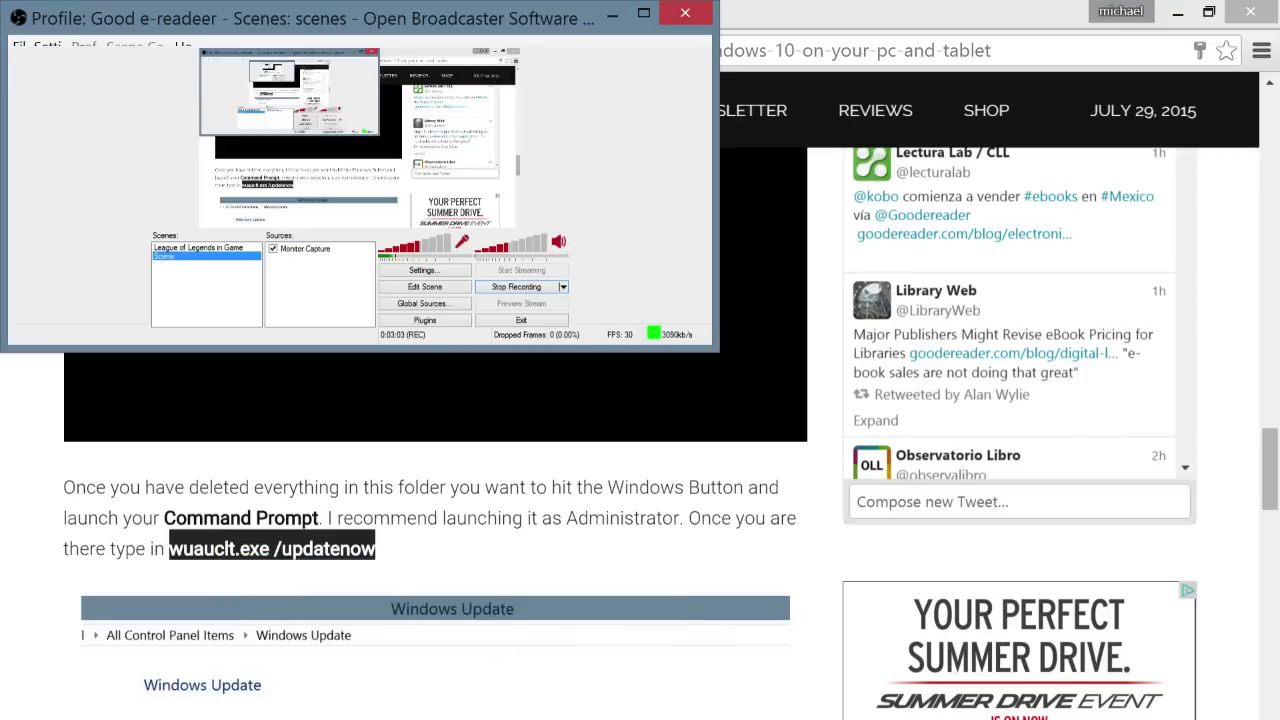
key(alt+Tab)
right_click(364, 254)
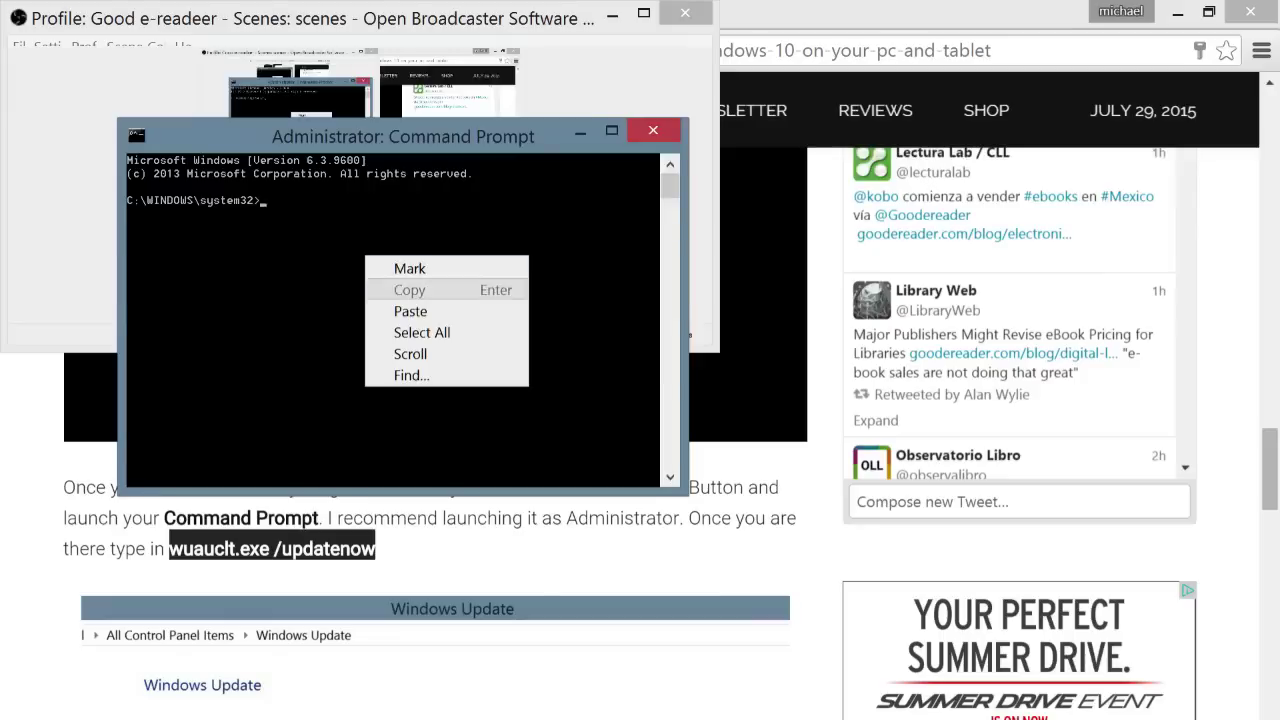
click(400, 309)
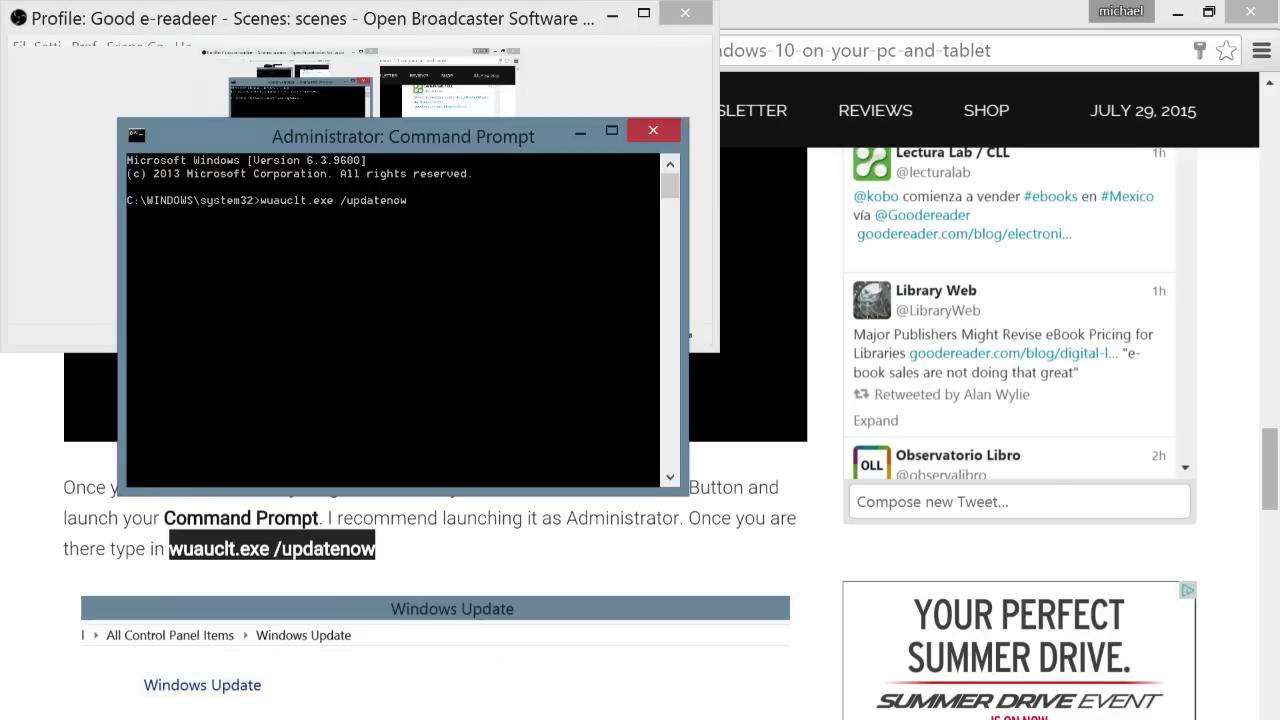
scroll(430, 400, down, 3)
scroll(430, 400, down, 2)
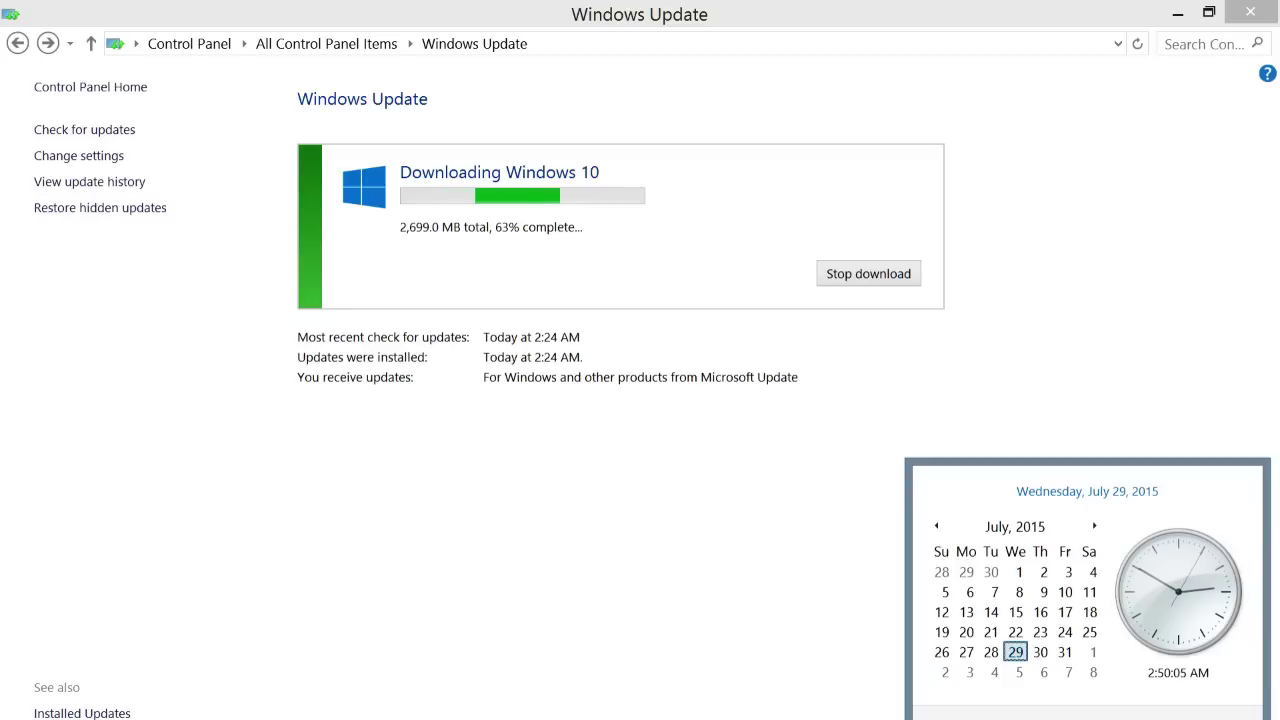
Dismiss the clock flyout and watch the Windows 10 download reach 66% of 2,699 MB
key(Escape)
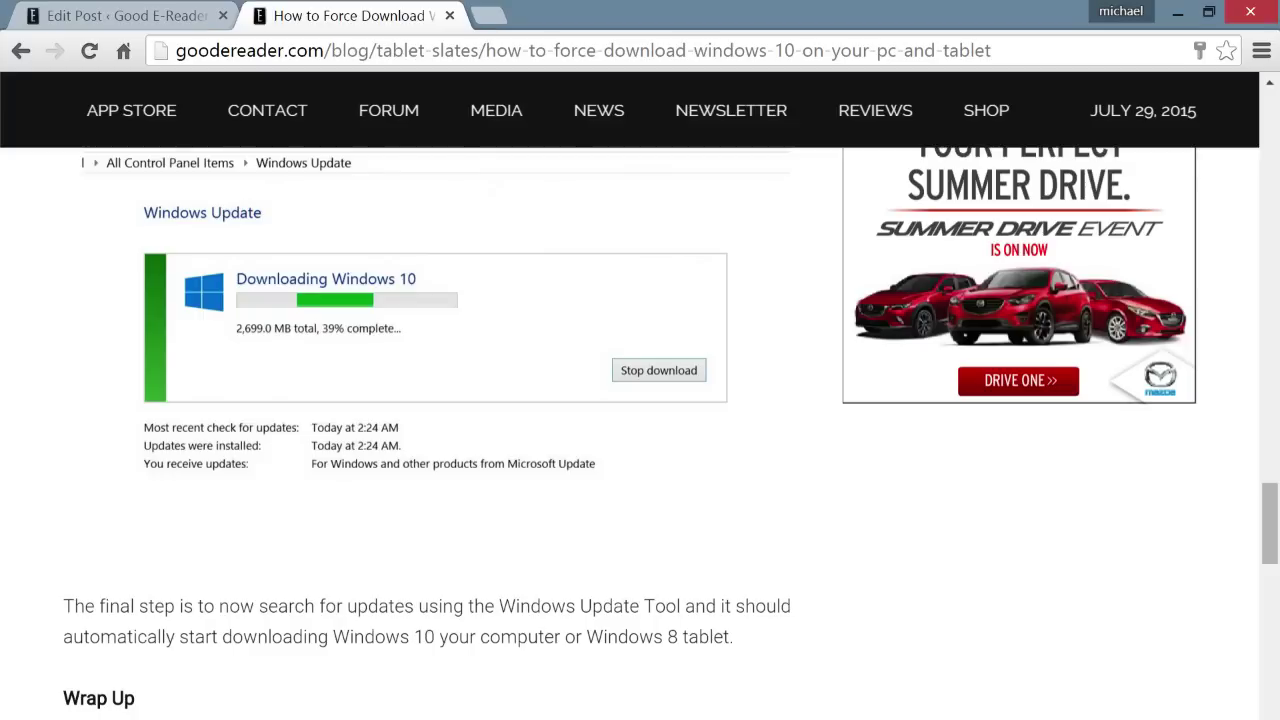
scroll(640, 400, up, 1)
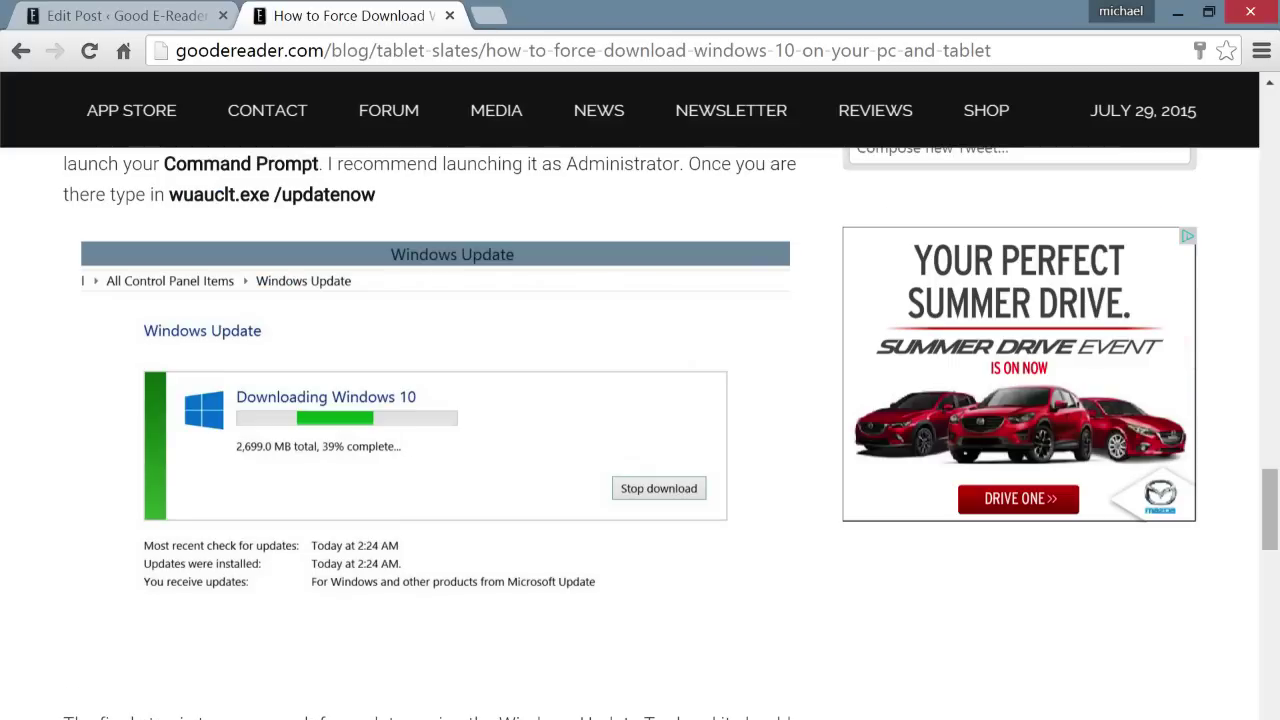